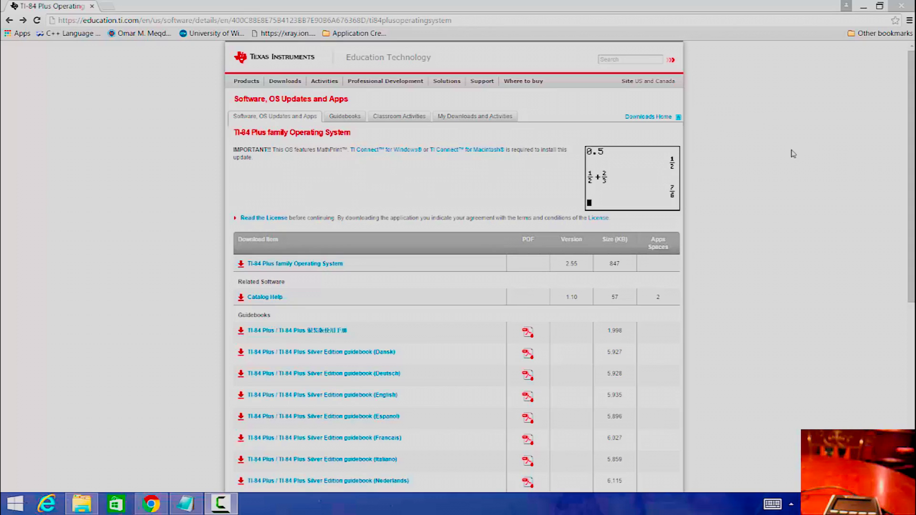
Step: Minimize Chrome so the downloaded TI84Plus_OS file shows on the desktop
{"action": "left_click", "coordinate": [866, 9]}
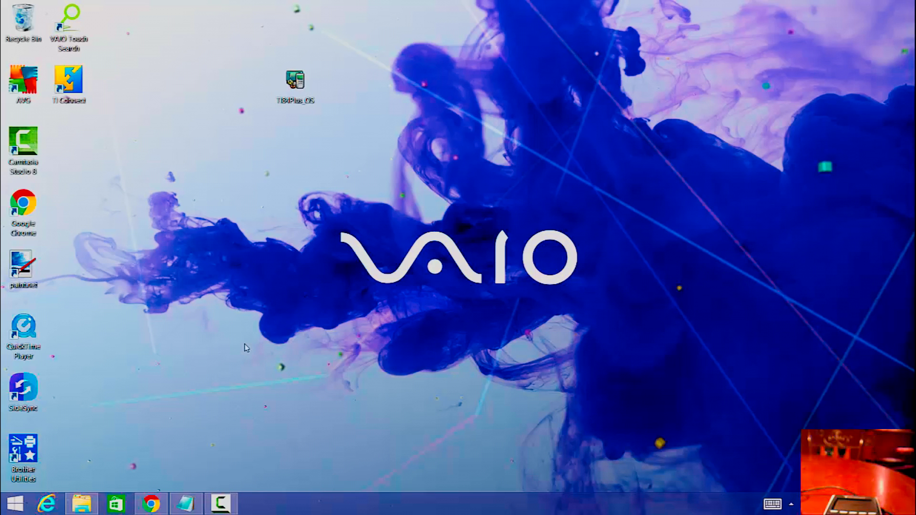
{"action": "left_click", "coordinate": [155, 503]}
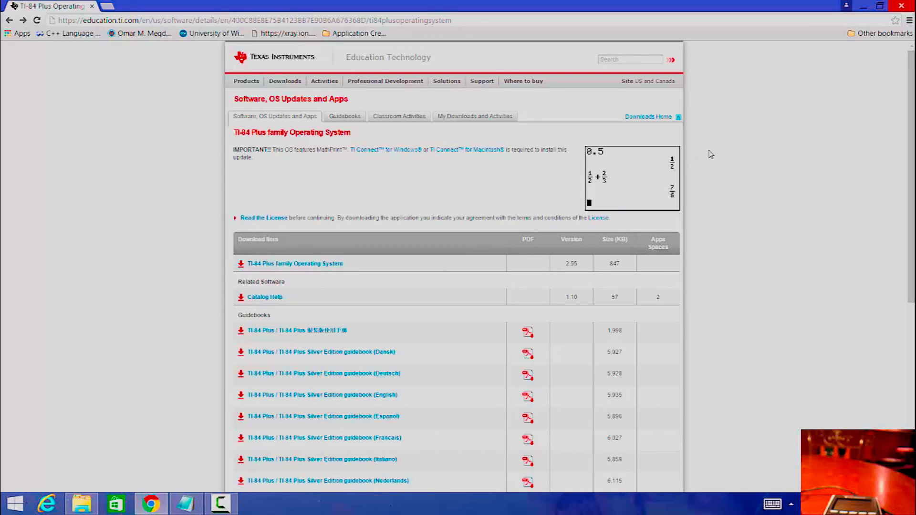
{"action": "left_click", "coordinate": [864, 6]}
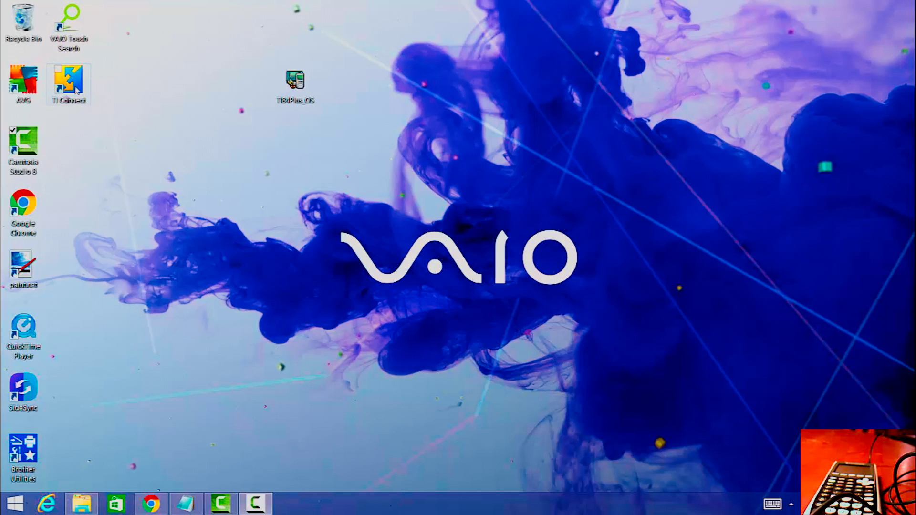
Step: Launch TI Connect from its desktop shortcut and open its TI Updates check
{"action": "double_click", "coordinate": [69, 84]}
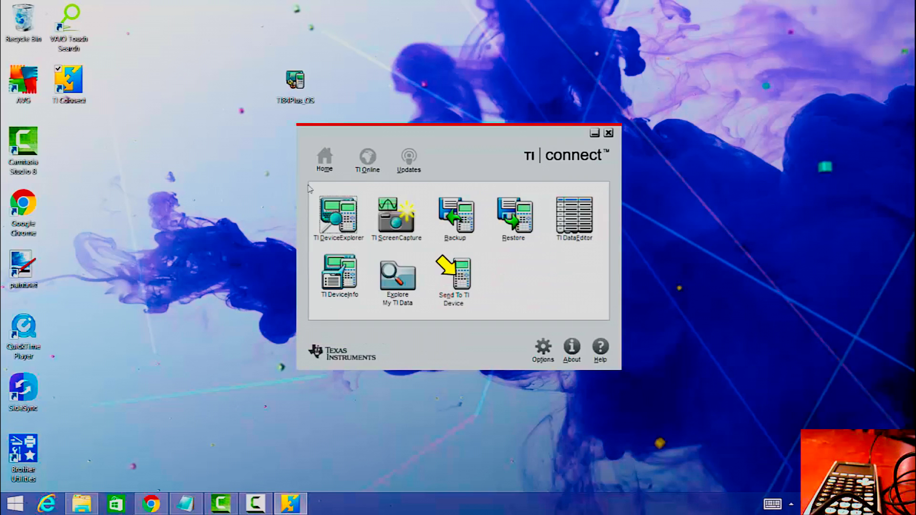
{"action": "left_click", "coordinate": [410, 162]}
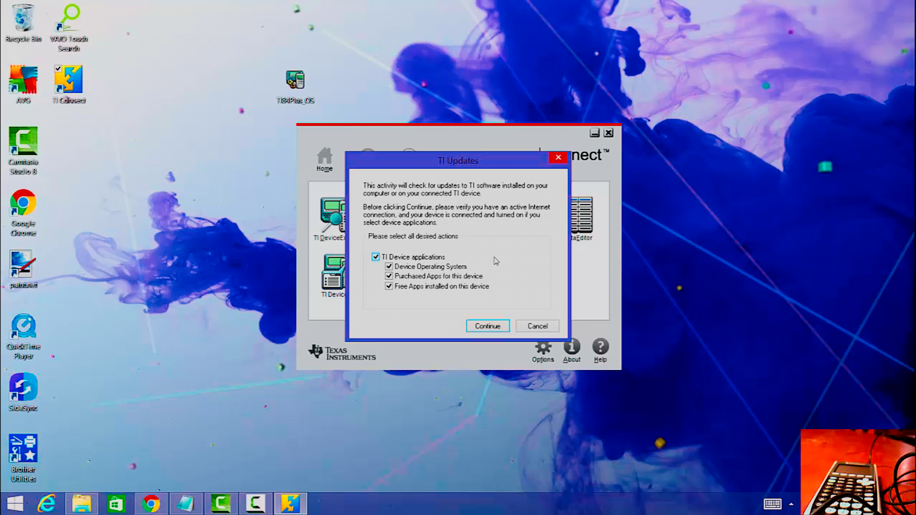
Step: Check the USB 1 TI-84 Plus Silver Edition for updates and dismiss the 'Newest software installed' notice
{"action": "left_click", "coordinate": [495, 326]}
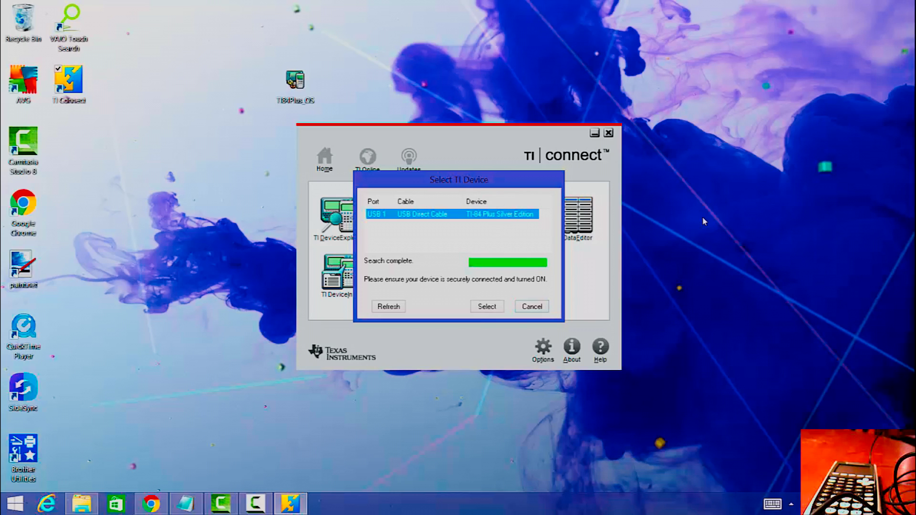
{"action": "left_click", "coordinate": [489, 305]}
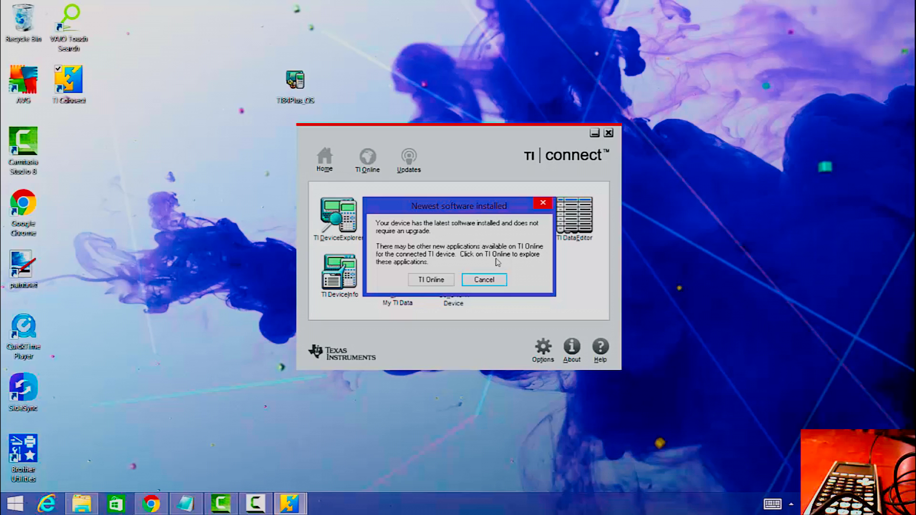
{"action": "left_click", "coordinate": [493, 282]}
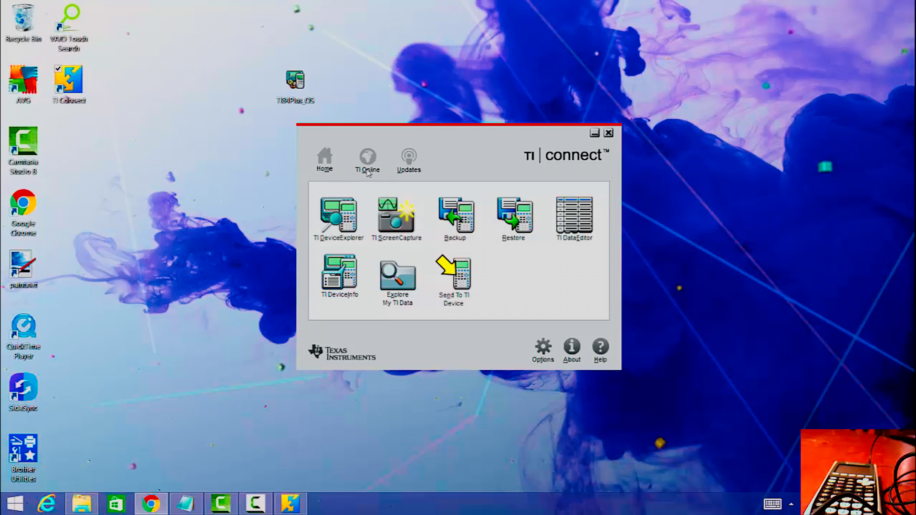
Step: Back up RAM, Archive and Apps to the default TI84PlusSilverEdition.tig file
{"action": "left_click", "coordinate": [458, 215]}
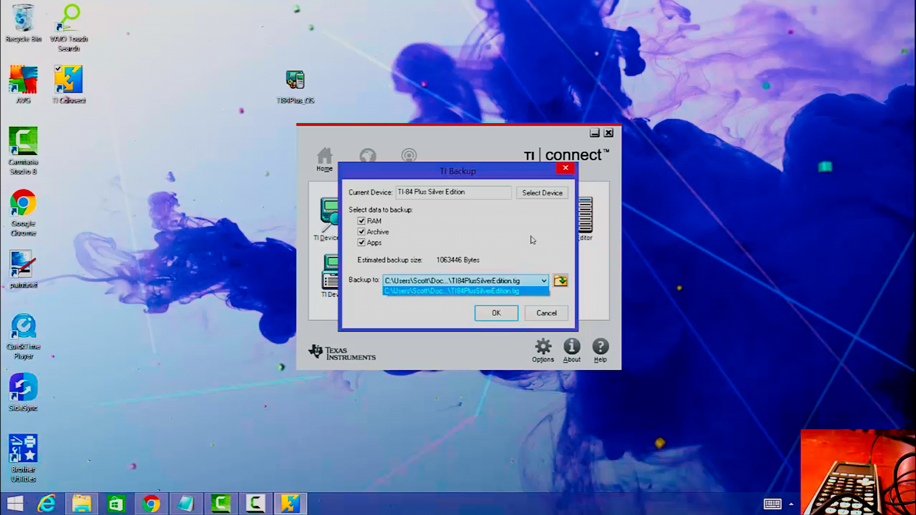
{"action": "left_click", "coordinate": [497, 317]}
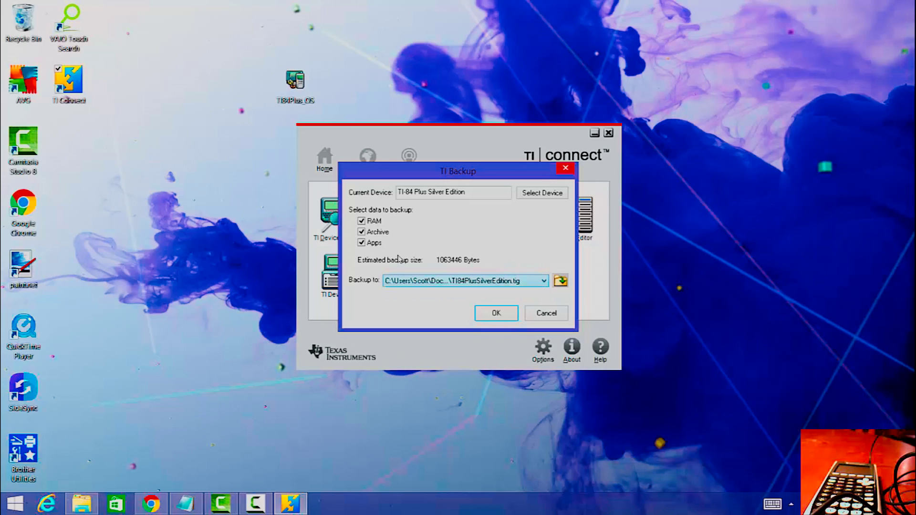
{"action": "left_click", "coordinate": [498, 318]}
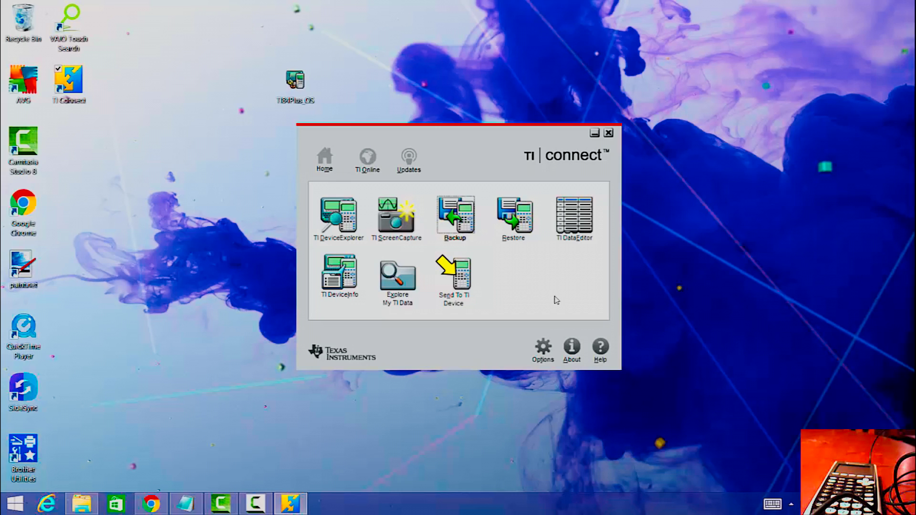
Step: Add the desktop's TI84Plus_OS file to the Send To TI Device list
{"action": "left_click", "coordinate": [460, 283]}
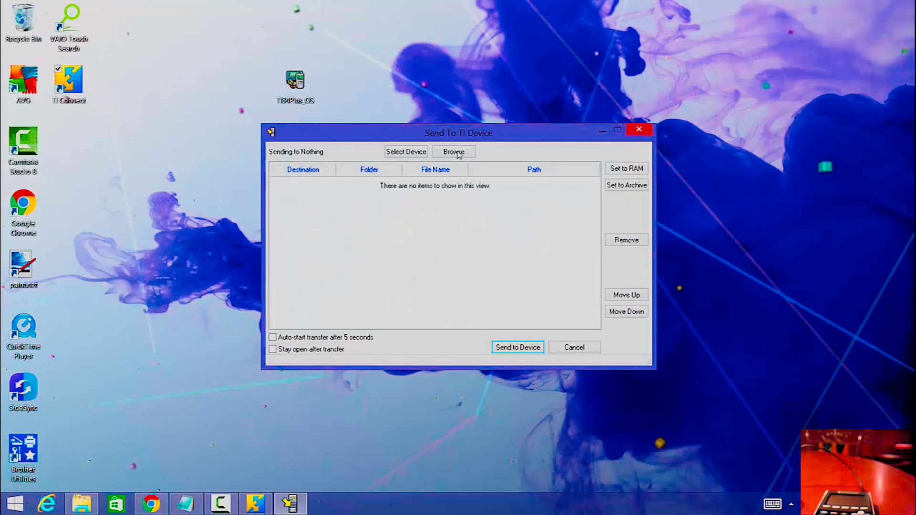
{"action": "left_click", "coordinate": [458, 152]}
{"action": "left_click", "coordinate": [419, 263]}
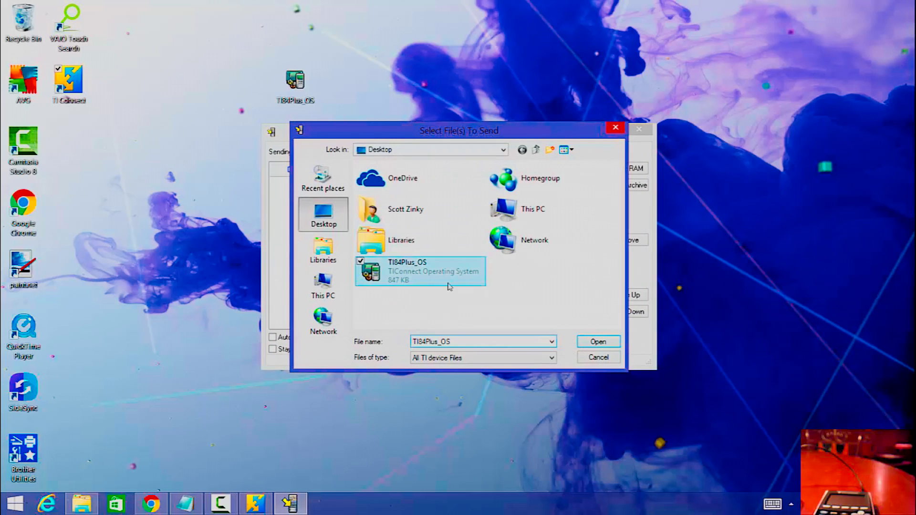
{"action": "left_click", "coordinate": [588, 344]}
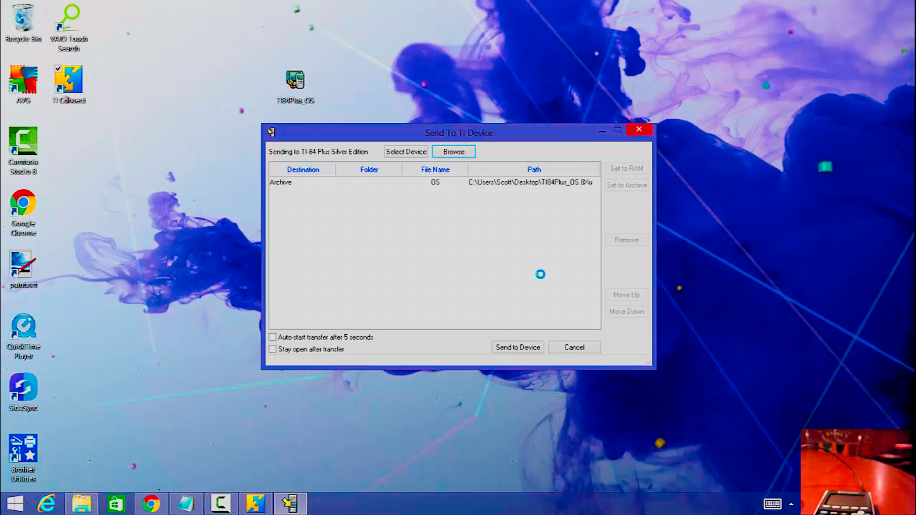
Step: Send the TI84Plus_OS file to the calculator, accepting the RAM erase warning
{"action": "left_click", "coordinate": [516, 347]}
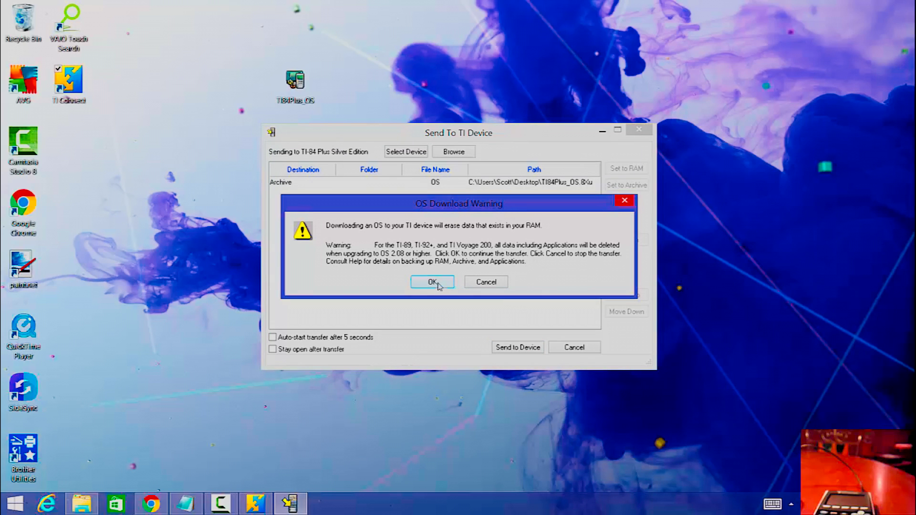
{"action": "left_click", "coordinate": [435, 283]}
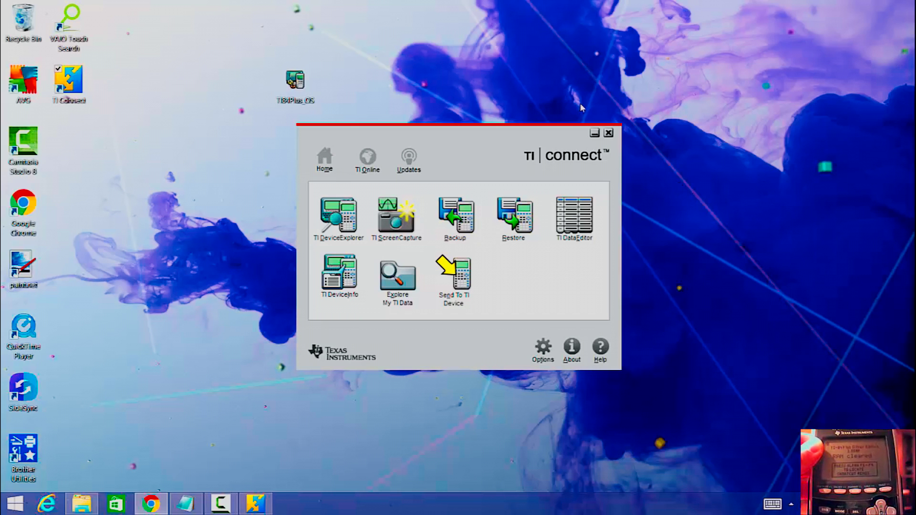
{"action": "key", "text": "alt+F4"}
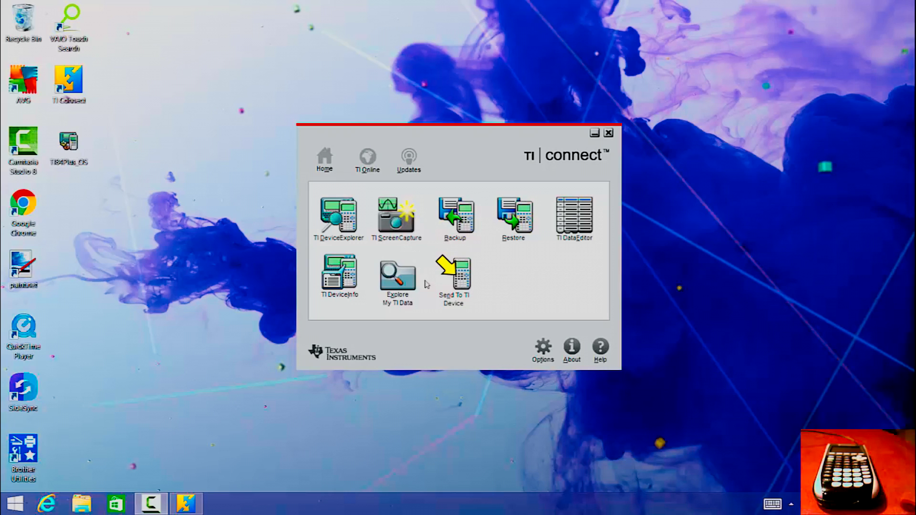
Step: In the Backups folder, use Extract All on the TI84PlusSilverEdition backup file
{"action": "left_click", "coordinate": [403, 289]}
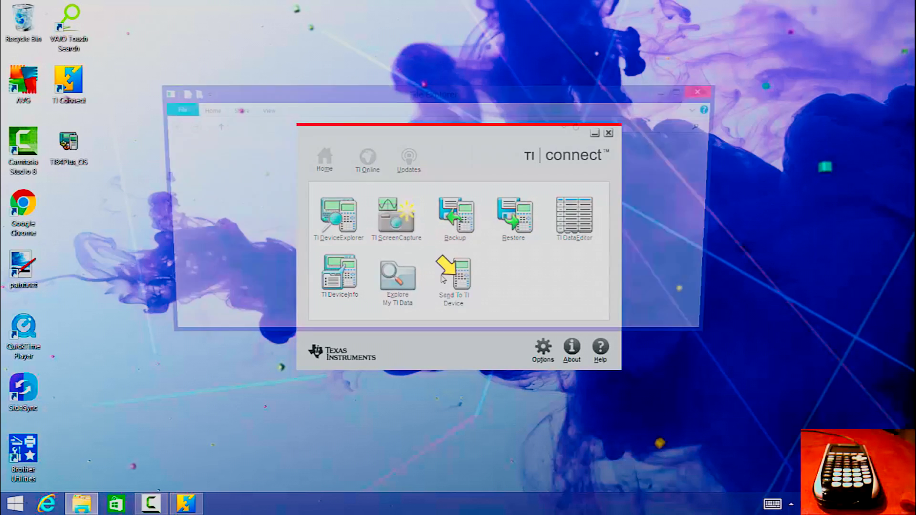
{"action": "double_click", "coordinate": [301, 164]}
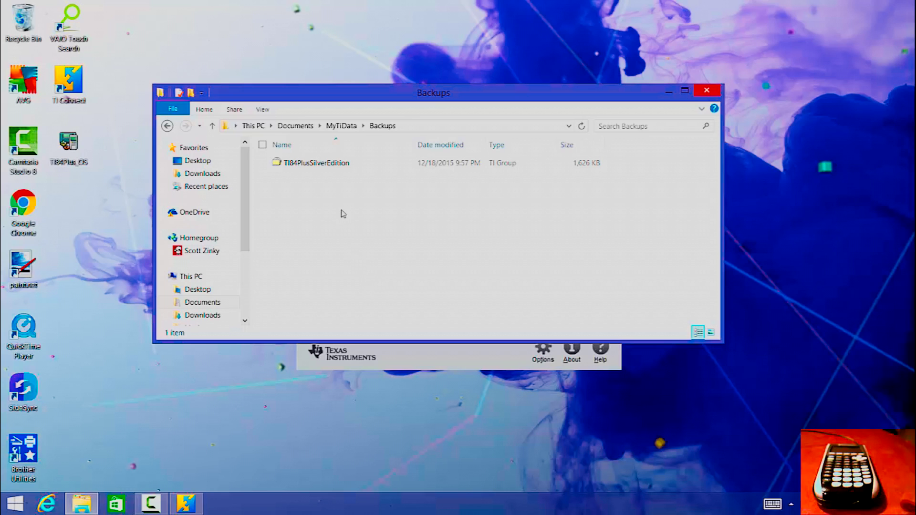
{"action": "left_click", "coordinate": [314, 164]}
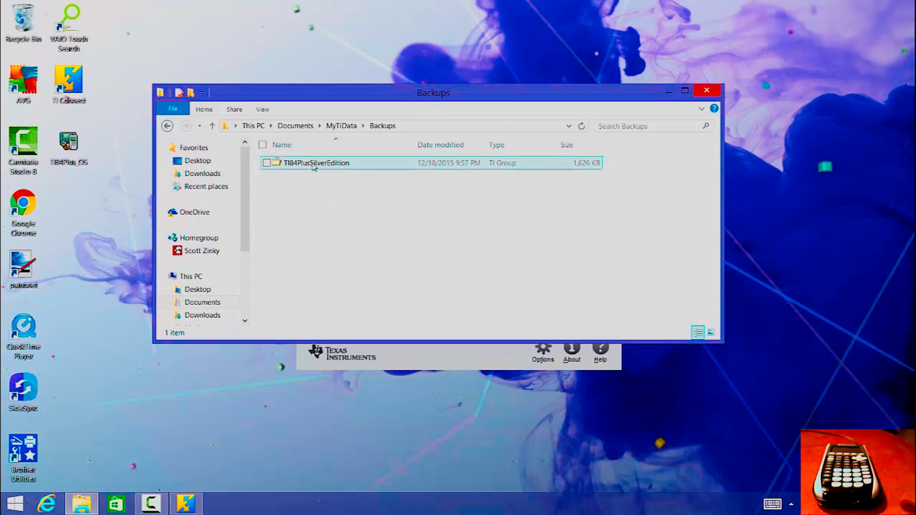
{"action": "right_click", "coordinate": [314, 164]}
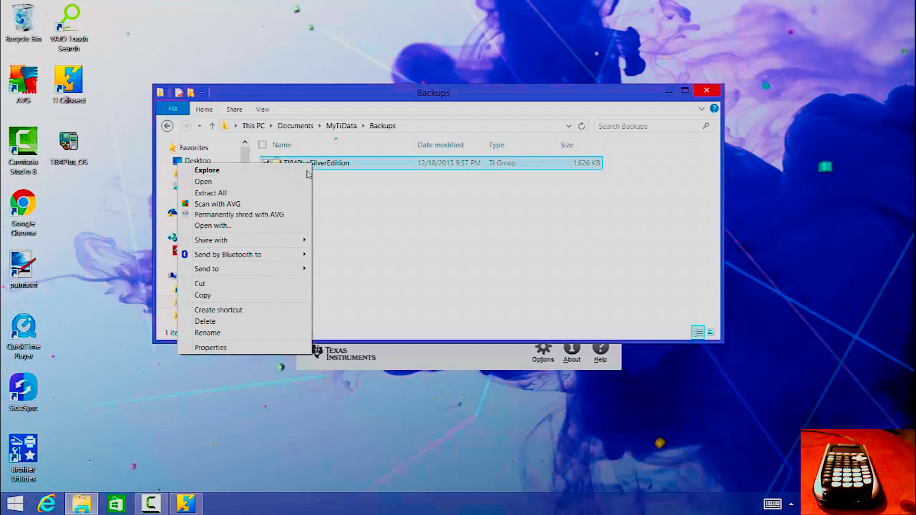
{"action": "left_click", "coordinate": [353, 187]}
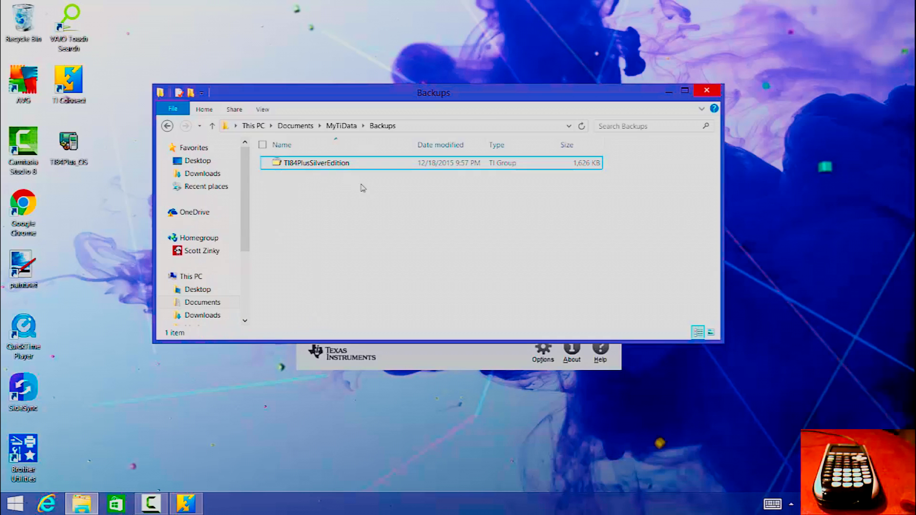
{"action": "right_click", "coordinate": [335, 167]}
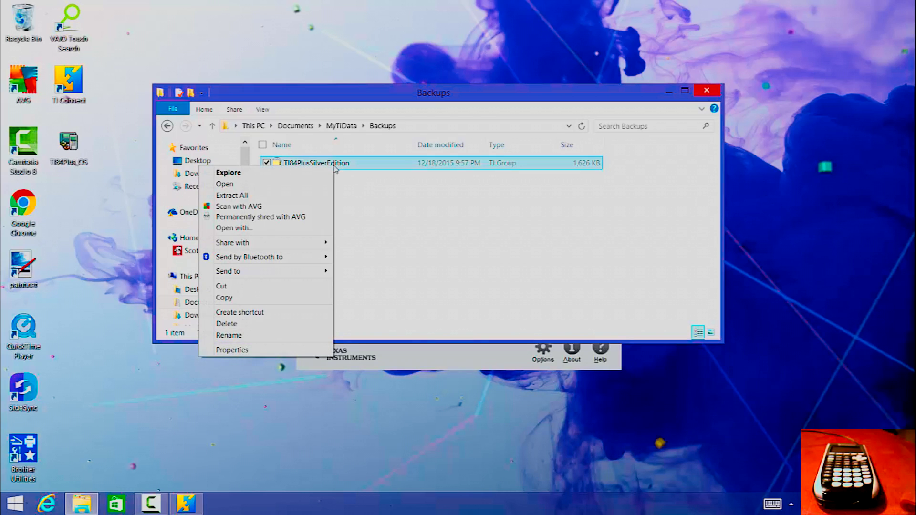
{"action": "left_click", "coordinate": [290, 197]}
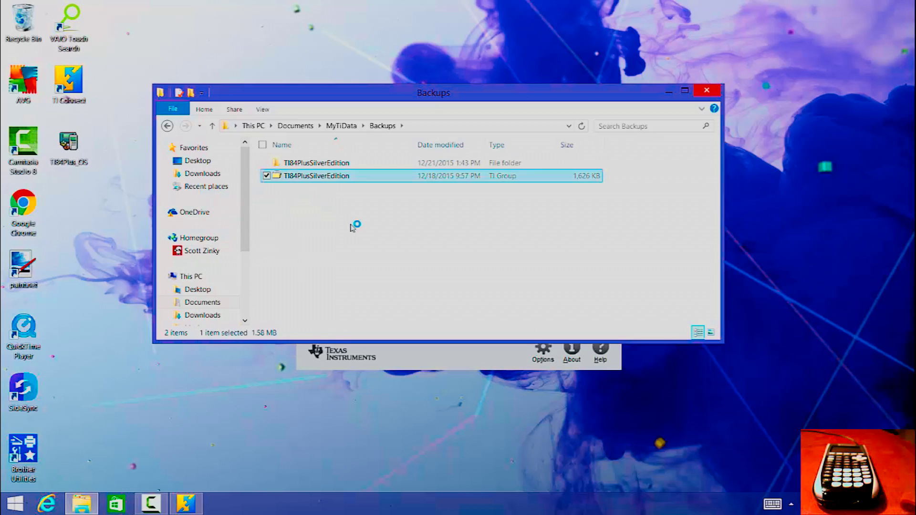
Step: Open the extracted TI84PlusSilverEdition folder, scroll its 100 items and select BLKJACK
{"action": "left_click", "coordinate": [327, 167]}
{"action": "double_click", "coordinate": [327, 167]}
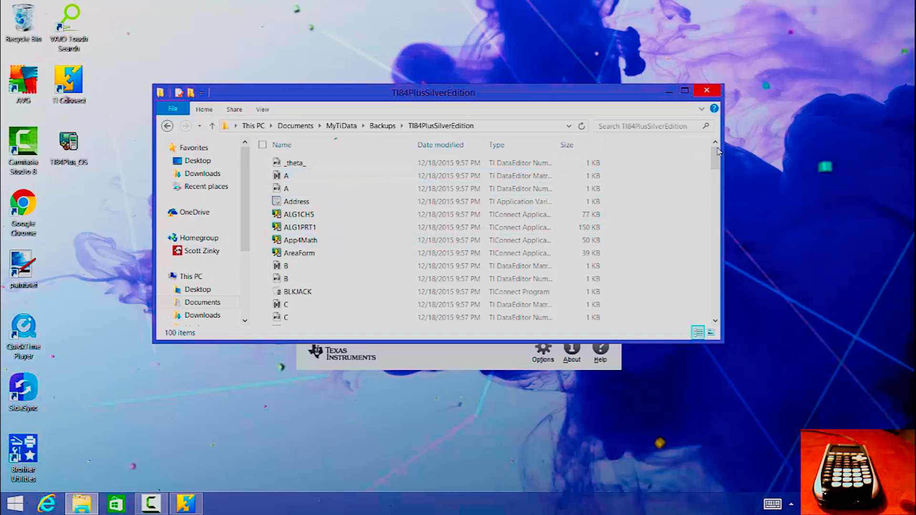
{"action": "left_click_drag", "start_coordinate": [718, 153], "coordinate": [723, 247]}
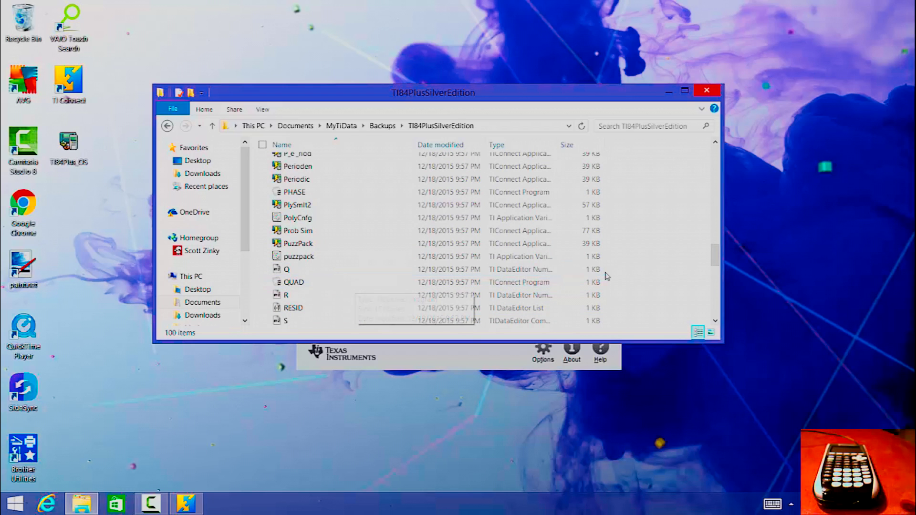
{"action": "left_click_drag", "start_coordinate": [719, 265], "coordinate": [721, 181]}
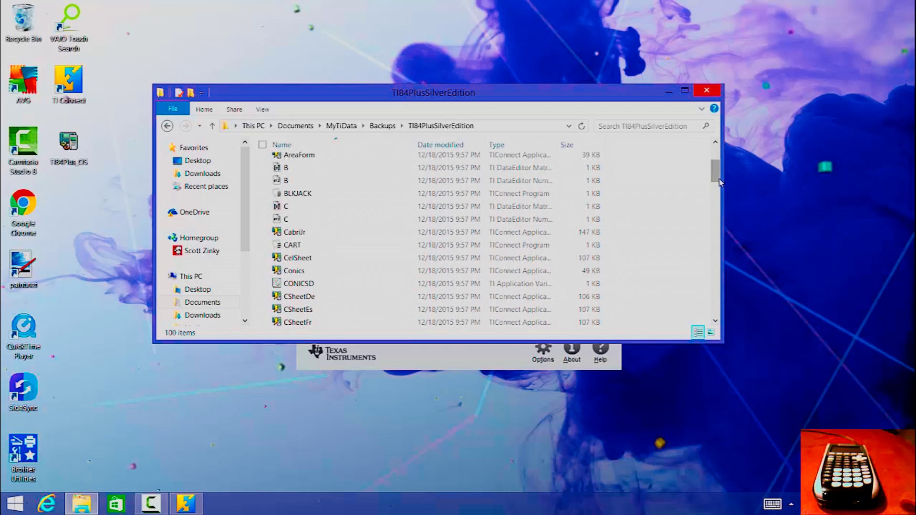
{"action": "left_click", "coordinate": [390, 196]}
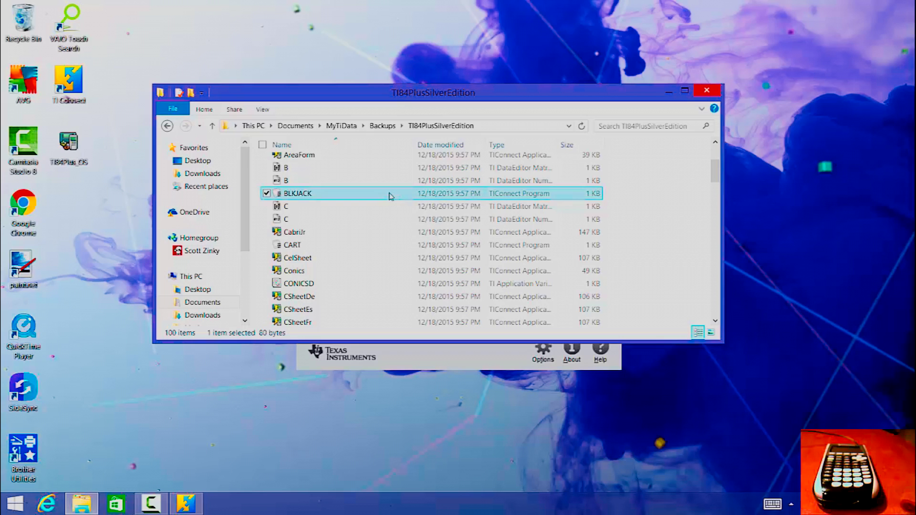
Step: Close Explorer and target the TI-84 Plus Silver Edition in Send To TI Device
{"action": "left_click", "coordinate": [707, 90]}
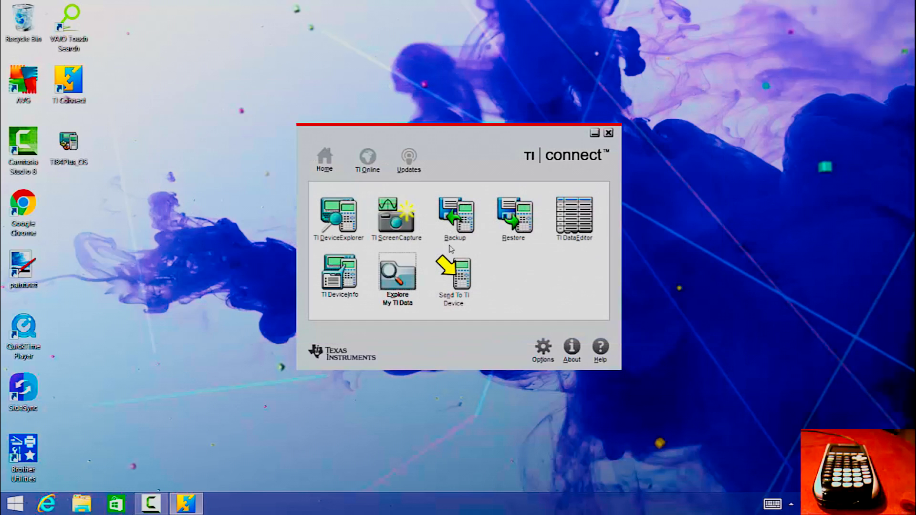
{"action": "left_click", "coordinate": [464, 275]}
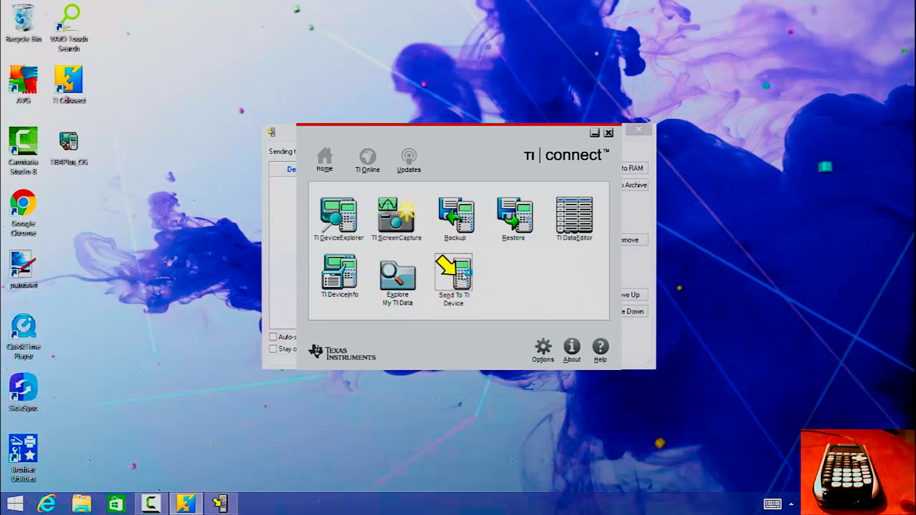
{"action": "left_click", "coordinate": [290, 135]}
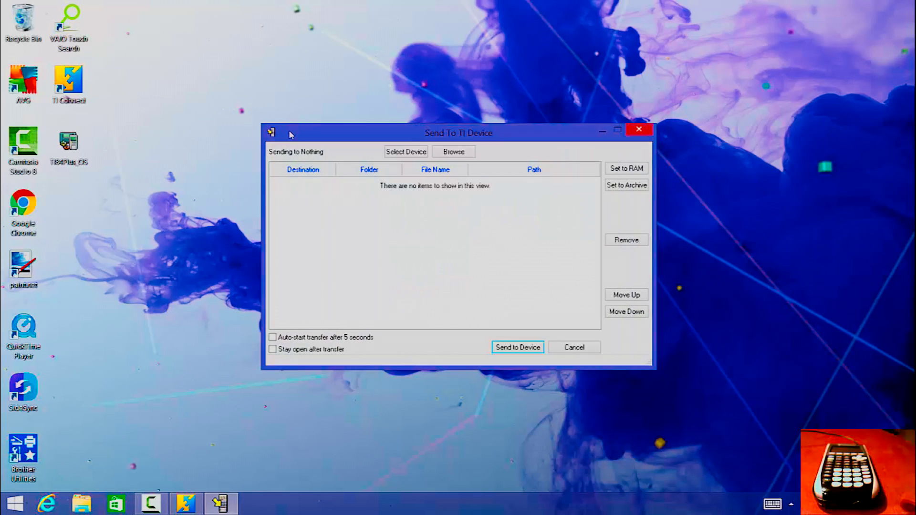
{"action": "left_click", "coordinate": [411, 153]}
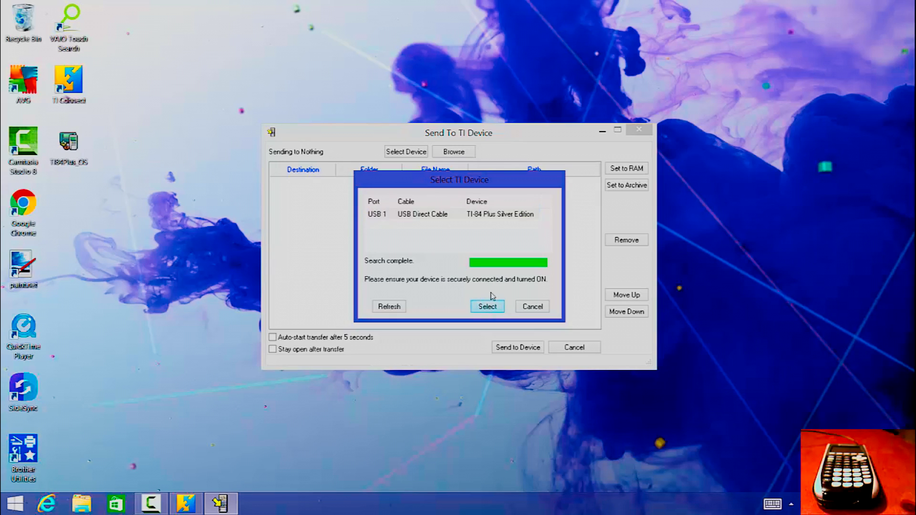
{"action": "left_click", "coordinate": [487, 306]}
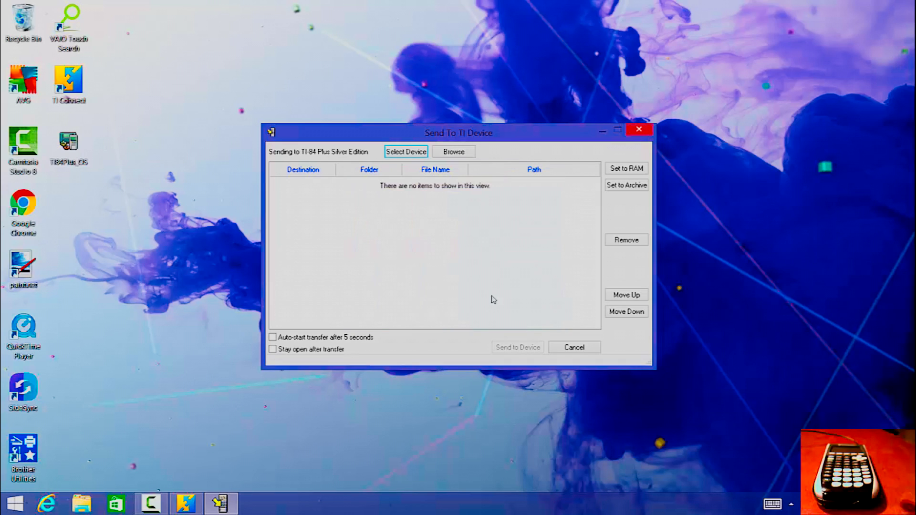
Step: Browse to the extracted folder and add BLKJACK to the send list
{"action": "left_click", "coordinate": [460, 152]}
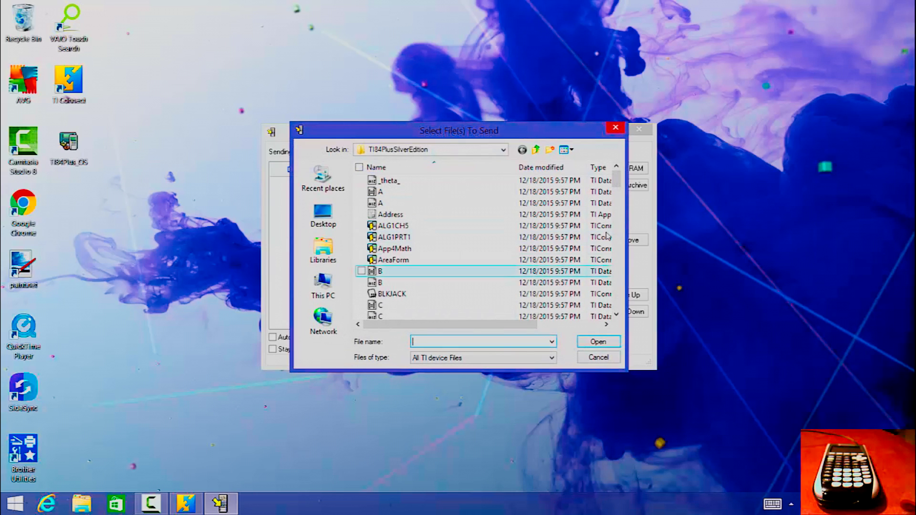
{"action": "left_click_drag", "start_coordinate": [617, 180], "coordinate": [617, 185]}
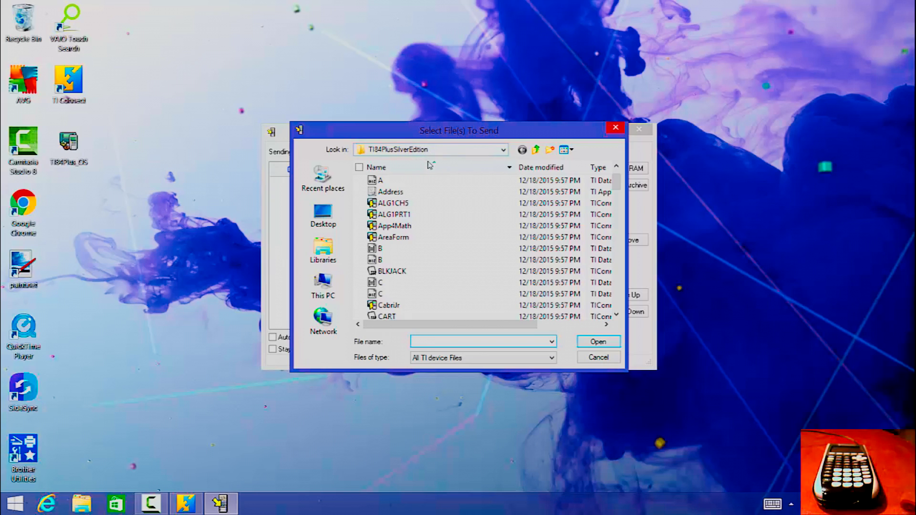
{"action": "left_click", "coordinate": [409, 274]}
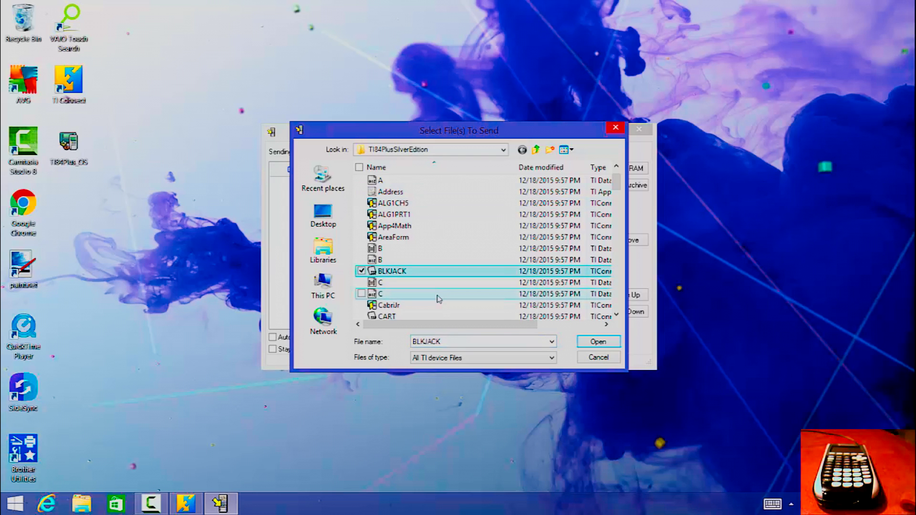
{"action": "left_click", "coordinate": [594, 342]}
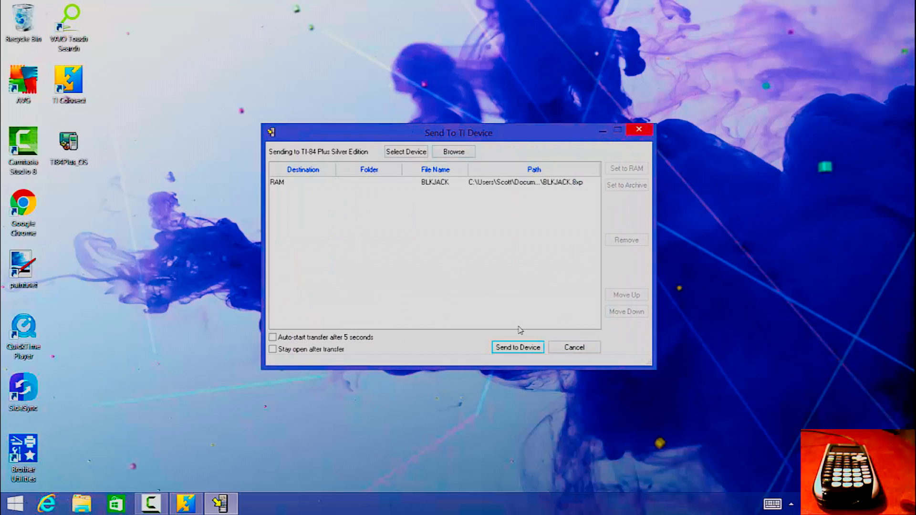
Step: Send the queued BLKJACK program to the TI-84 Plus Silver Edition's RAM
{"action": "left_click", "coordinate": [518, 348]}
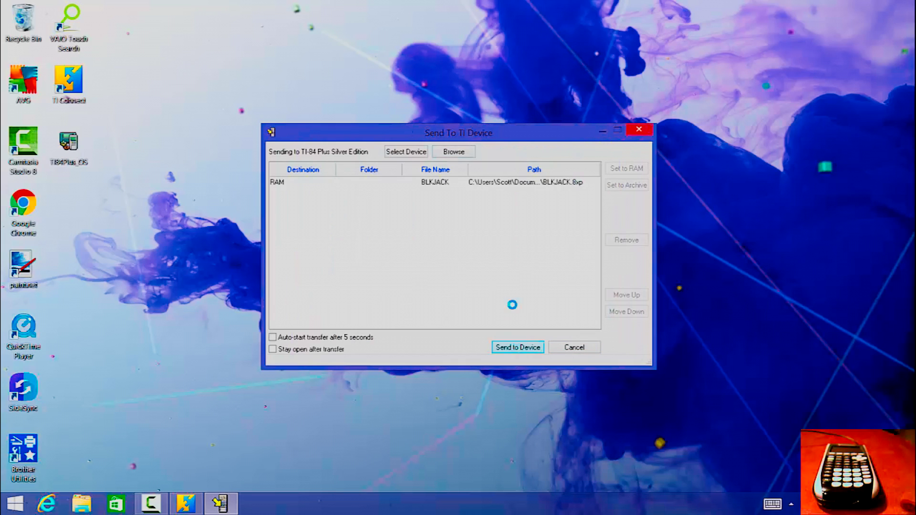